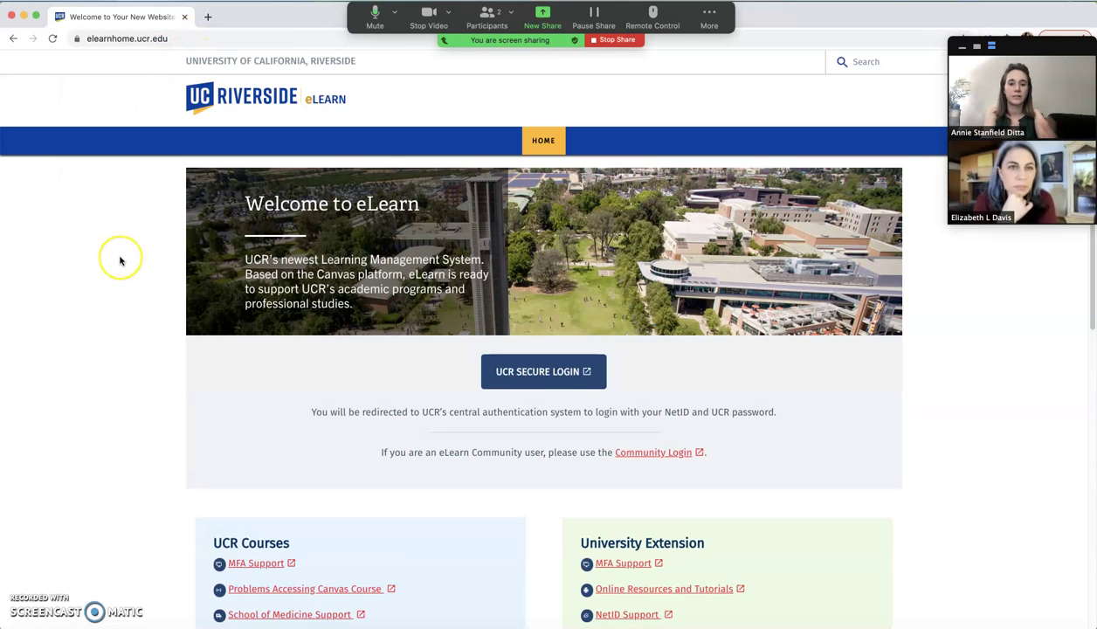
# Log in to eLearn through the UCR Secure Login to reach the course dashboard
pyautogui.click(572, 372)
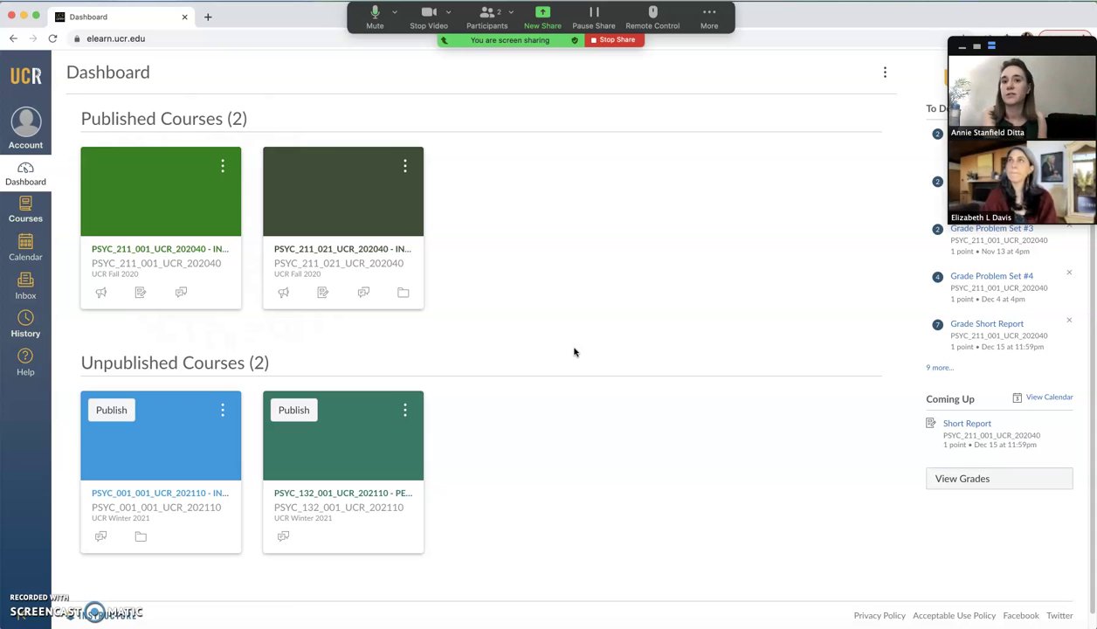
pyautogui.click(579, 340)
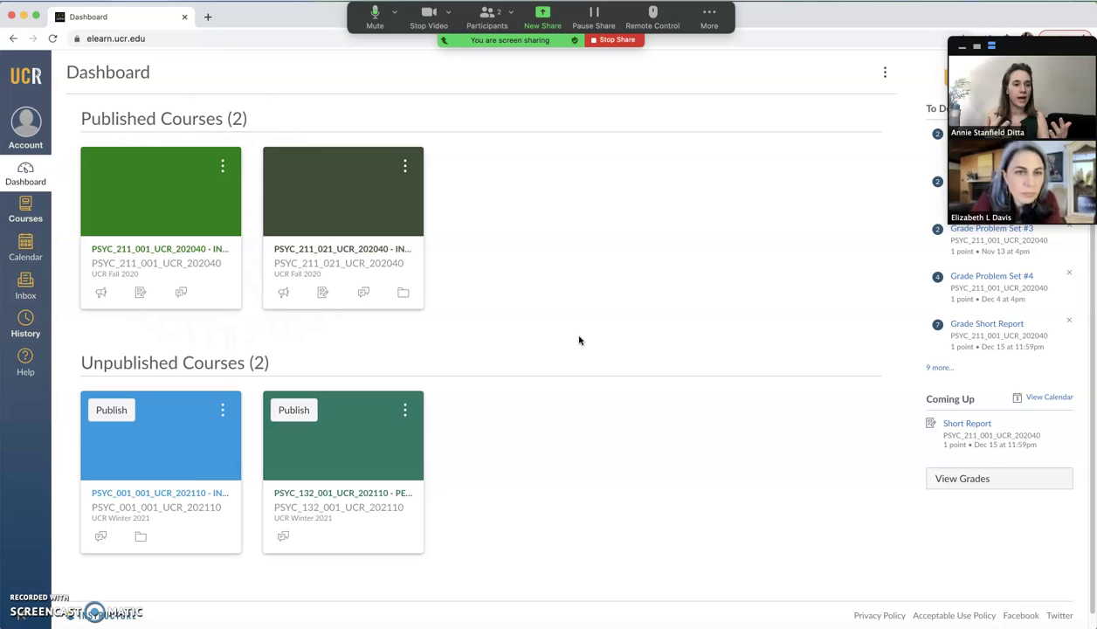
pyautogui.moveTo(105, 74); pyautogui.dragTo(172, 76)
pyautogui.click(172, 77)
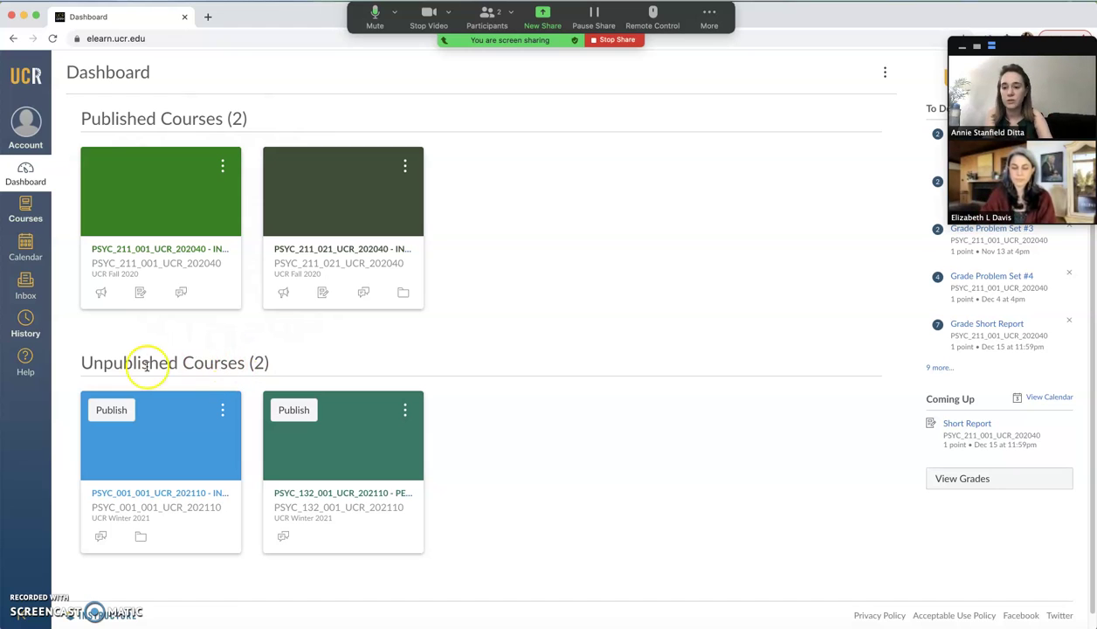
pyautogui.moveTo(82, 361); pyautogui.dragTo(231, 368)
pyautogui.click(252, 364)
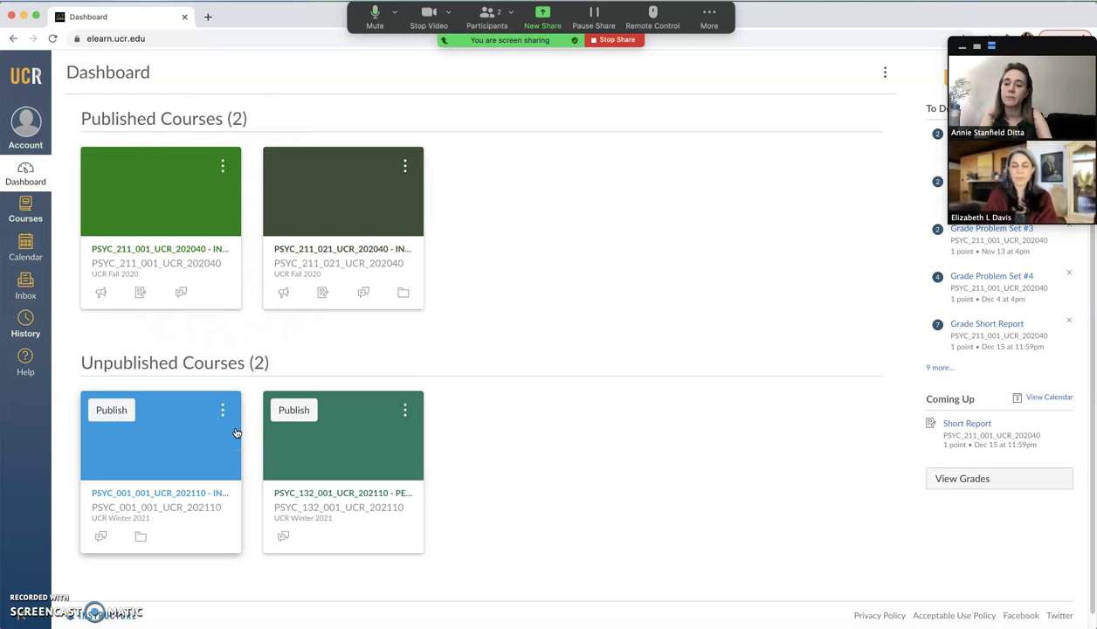
# Open the settings of the unpublished course PSYC_001_001_UCR_202110
pyautogui.click(180, 440)
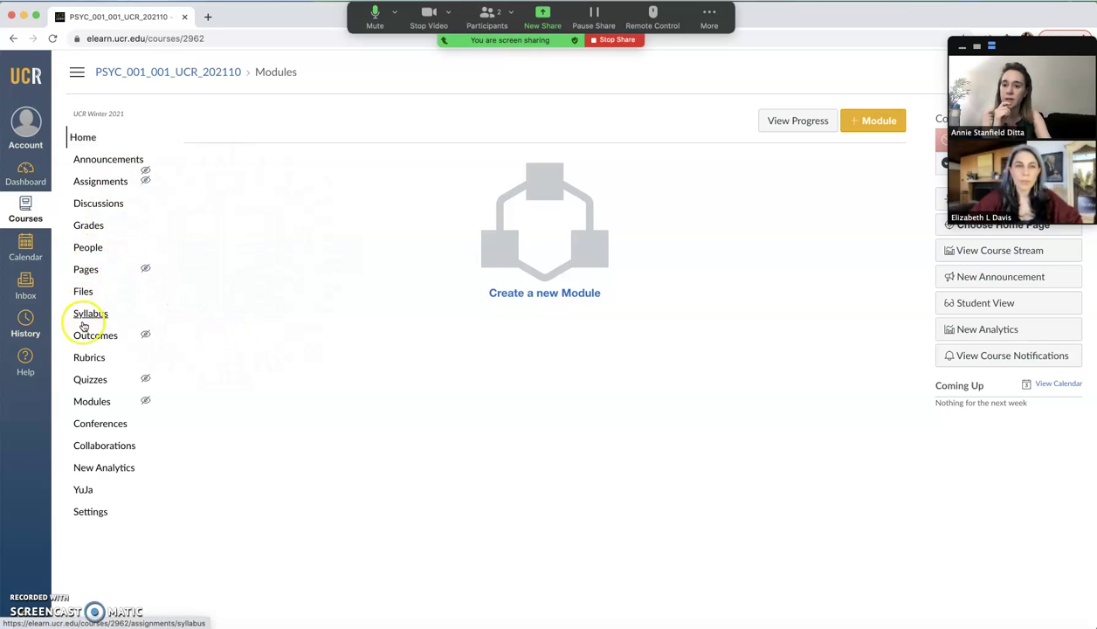
pyautogui.click(93, 518)
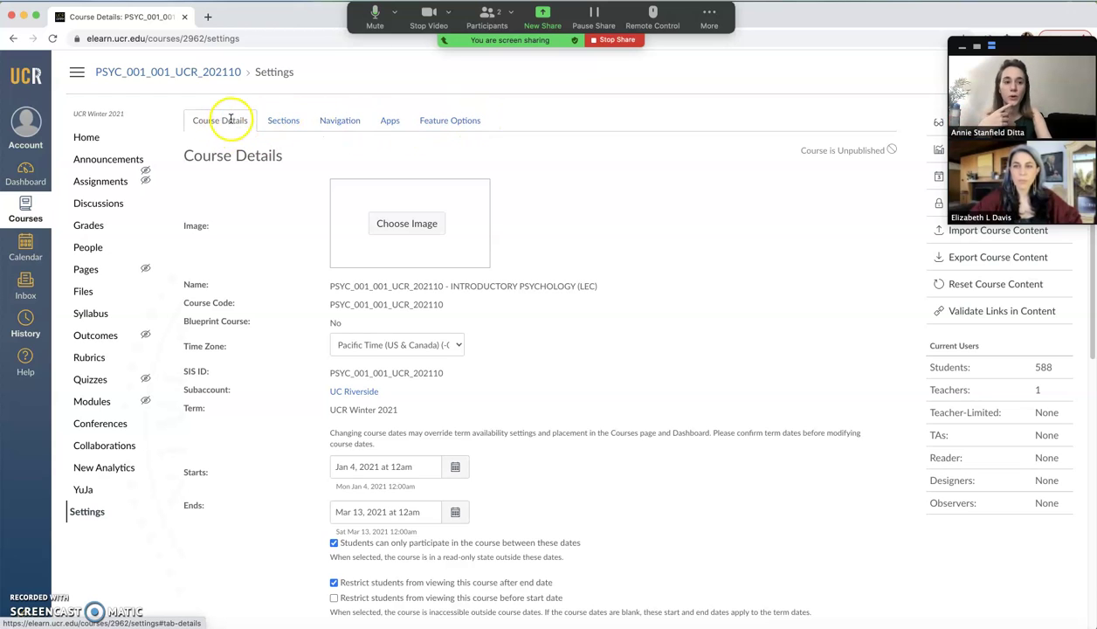
# Upload "psychology tile.jpg" from the computer as the course image and save the course details
pyautogui.click(431, 225)
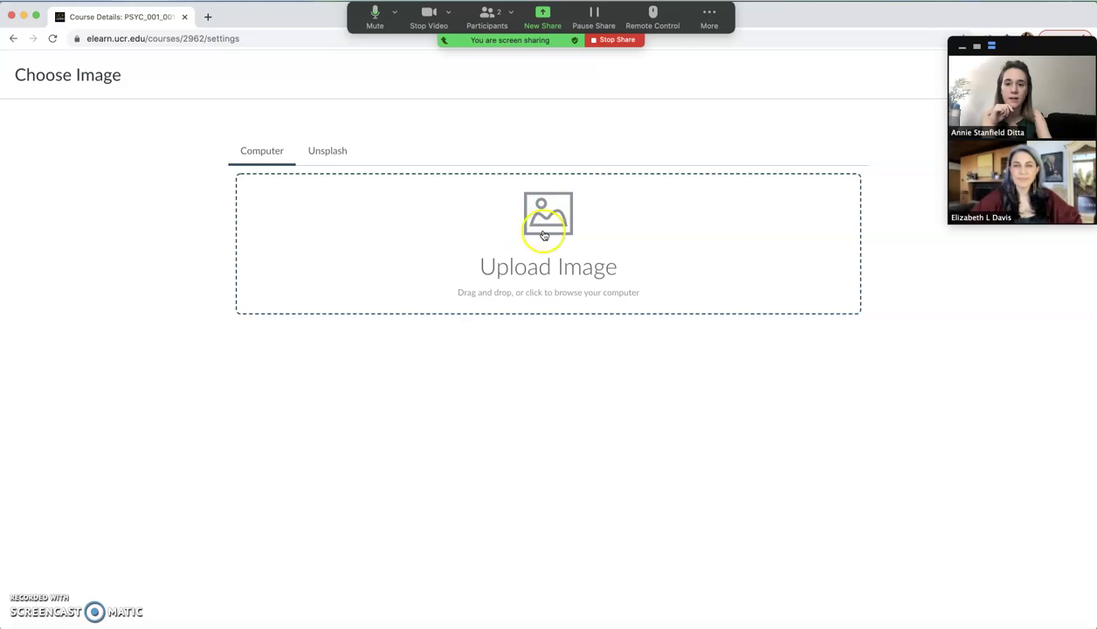
pyautogui.click(570, 218)
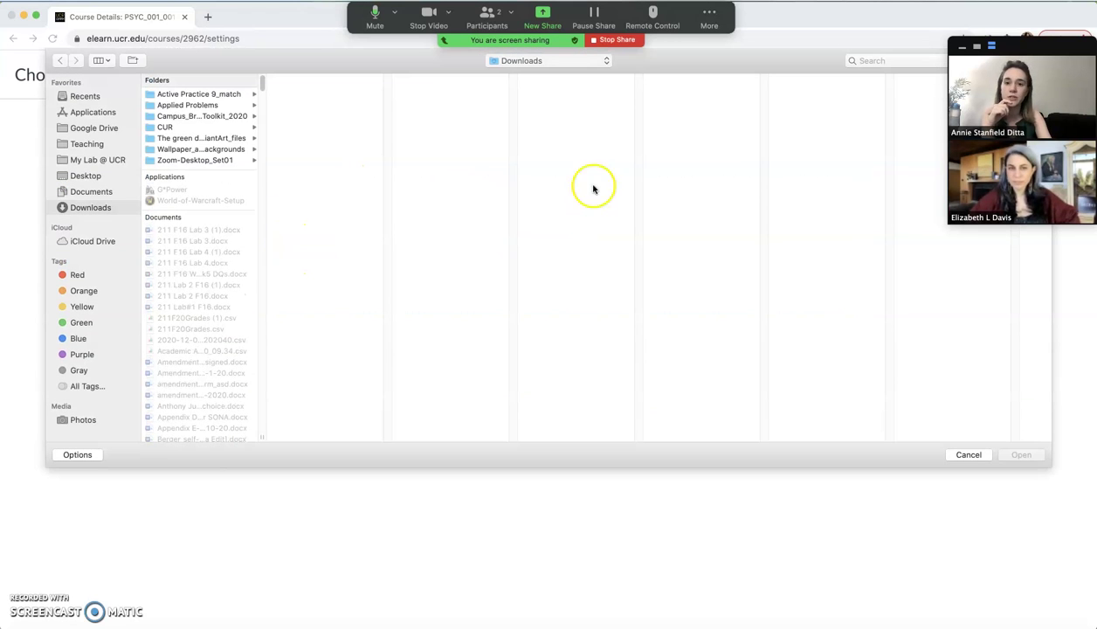
pyautogui.click(87, 175)
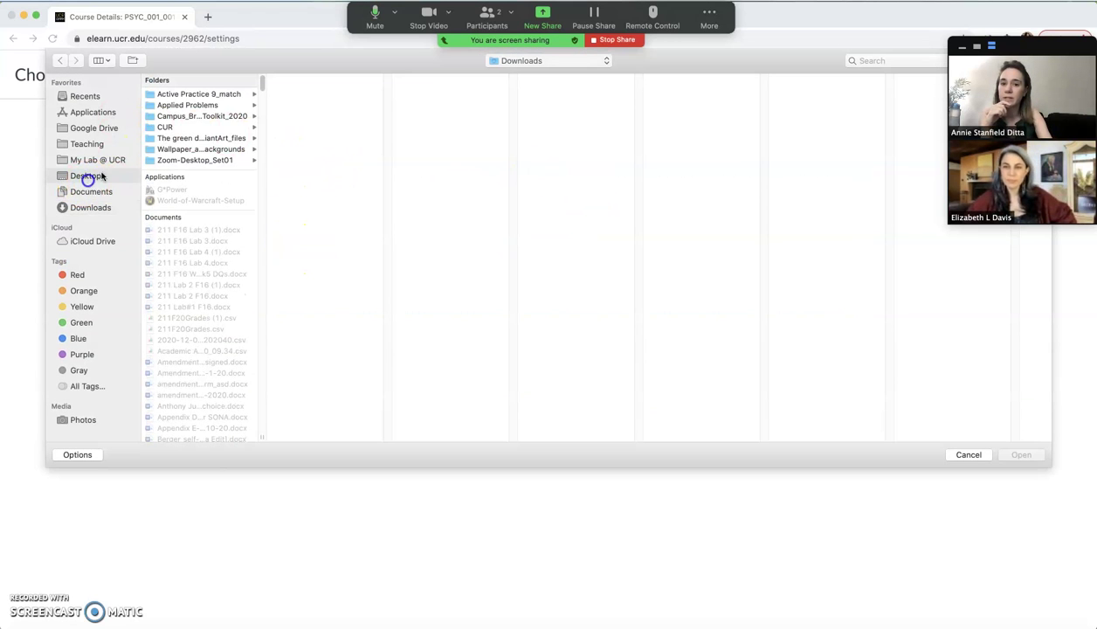
pyautogui.click(875, 61)
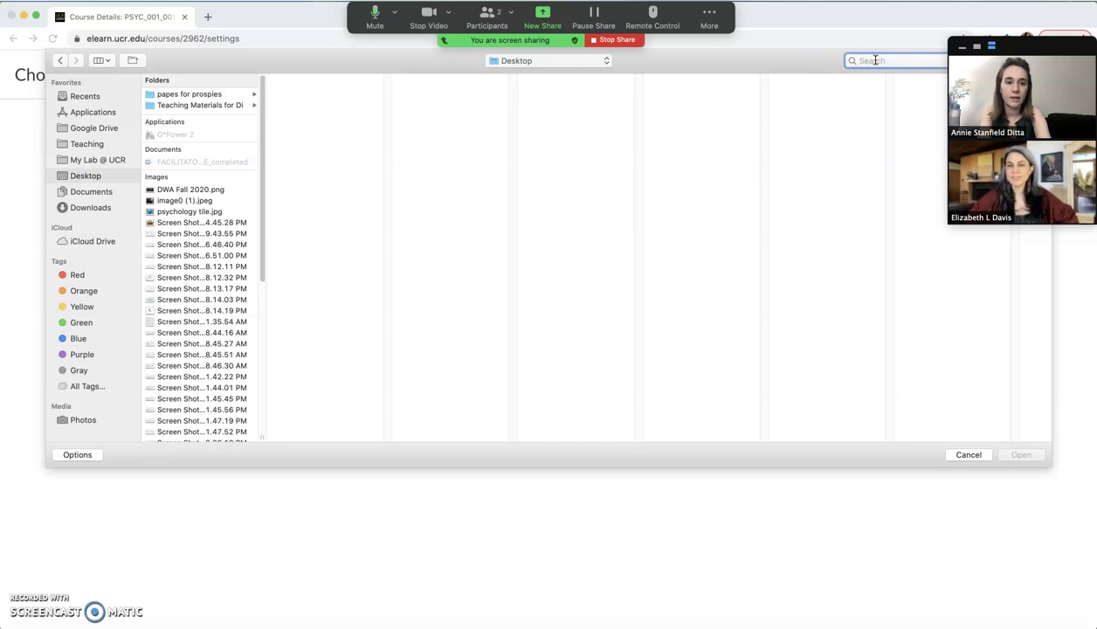
pyautogui.write('syc')
pyautogui.press('BackSpace')
pyautogui.press('BackSpace')
pyautogui.press('BackSpace')
pyautogui.write('psychology')
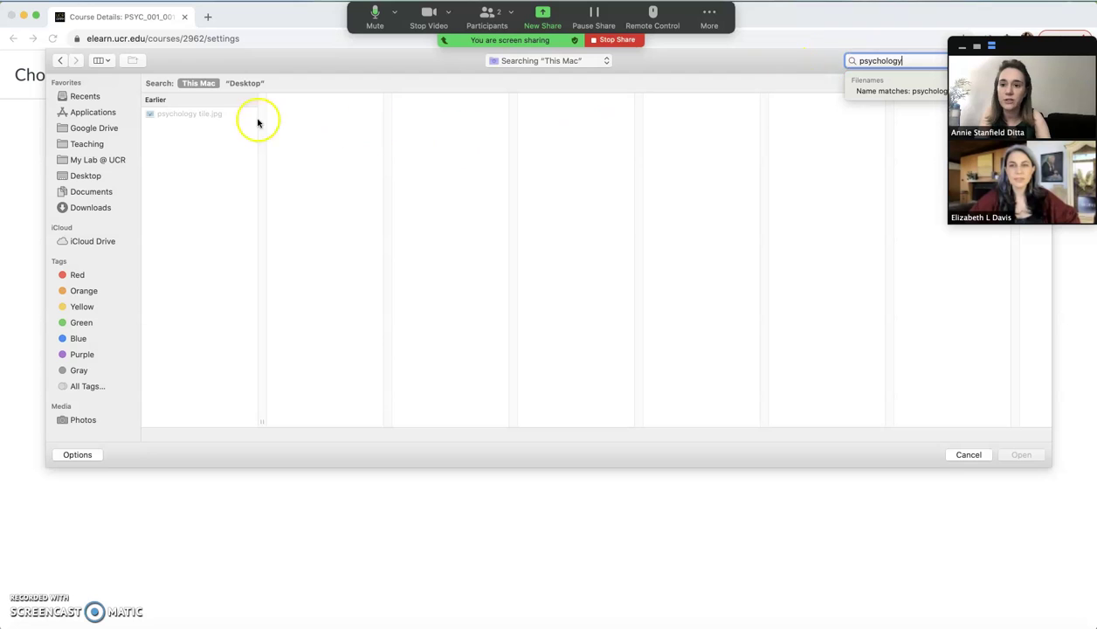
pyautogui.doubleClick(206, 117)
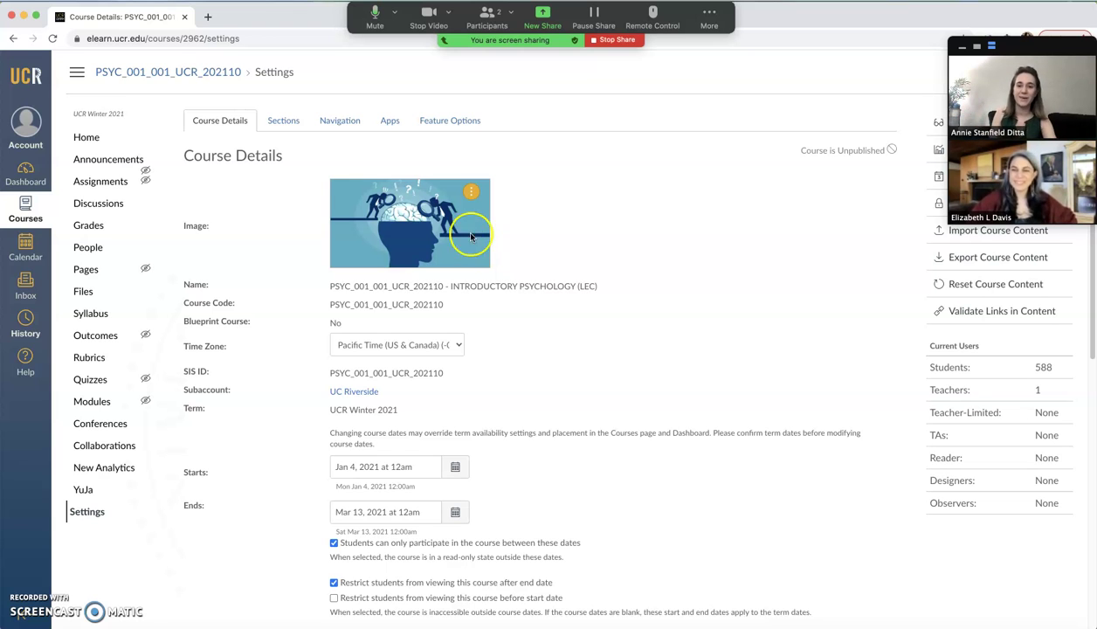
pyautogui.scroll(-10, 501, 265)
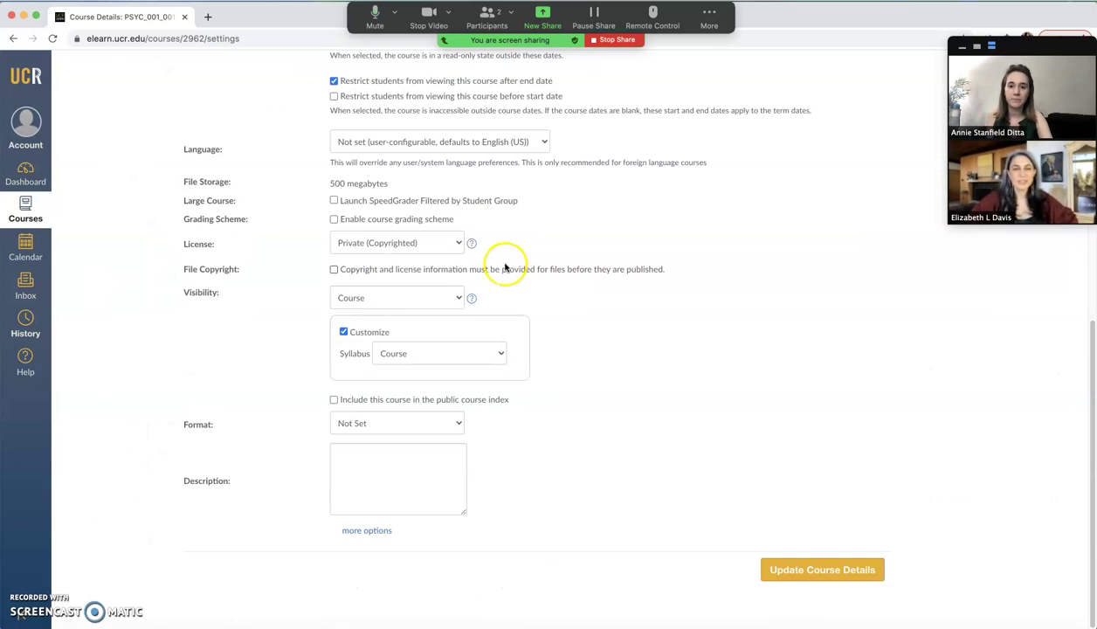
pyautogui.click(809, 571)
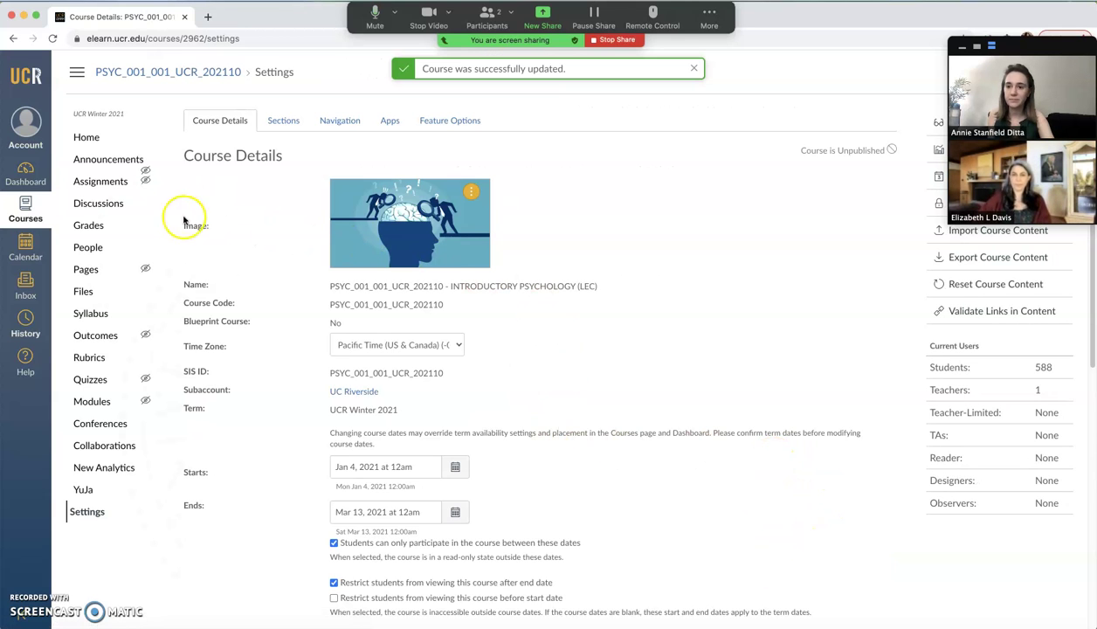
# Return to the dashboard and turn off the color overlay on the course cards
pyautogui.click(23, 176)
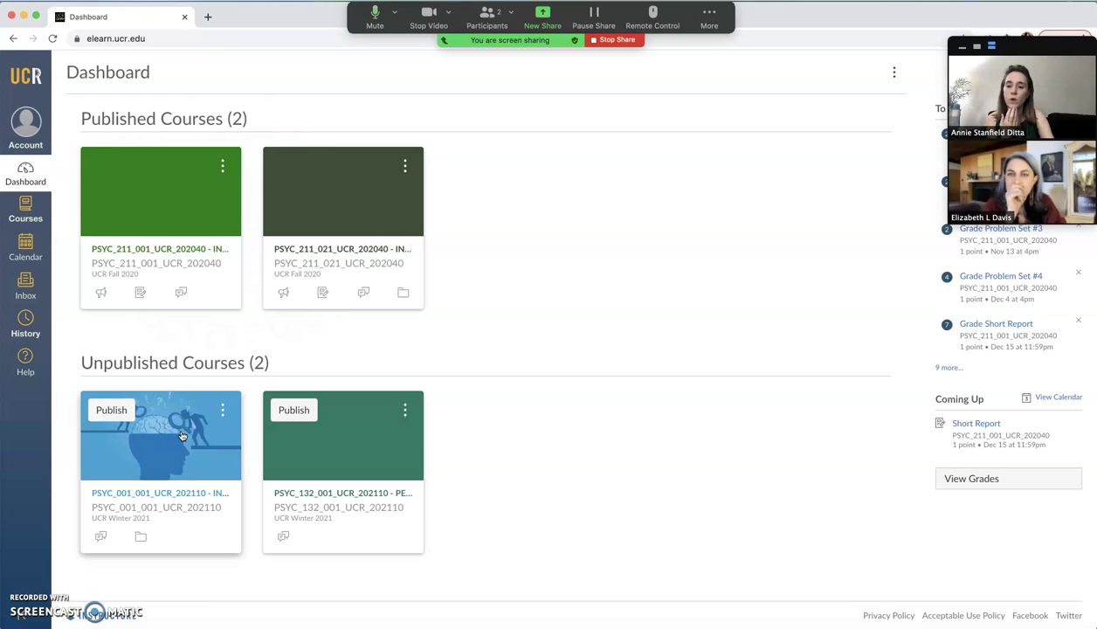
pyautogui.click(894, 73)
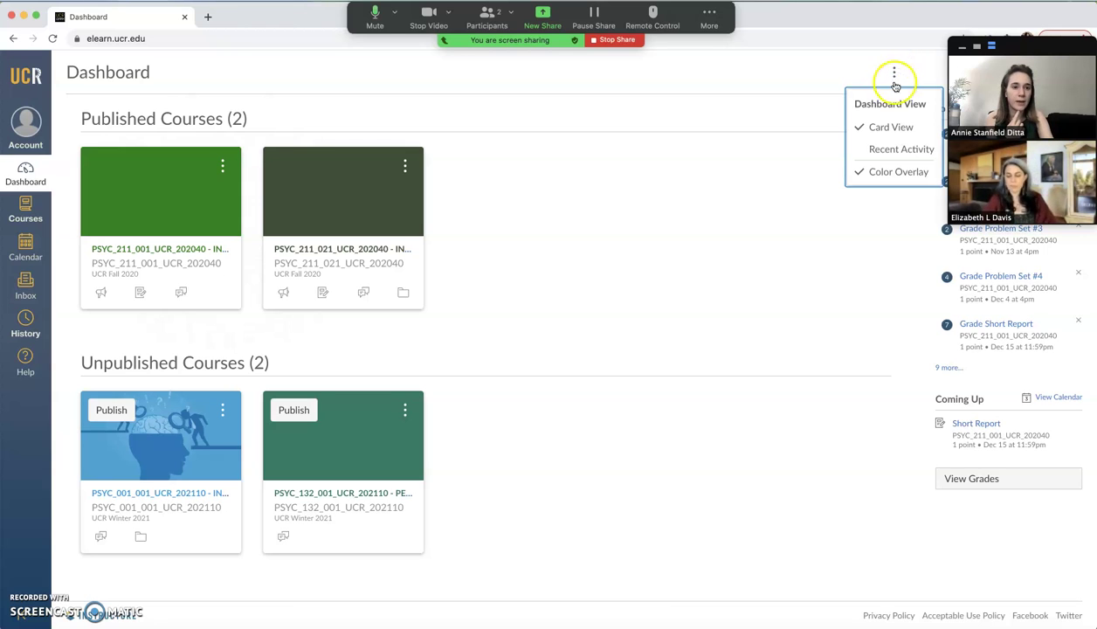
pyautogui.click(889, 173)
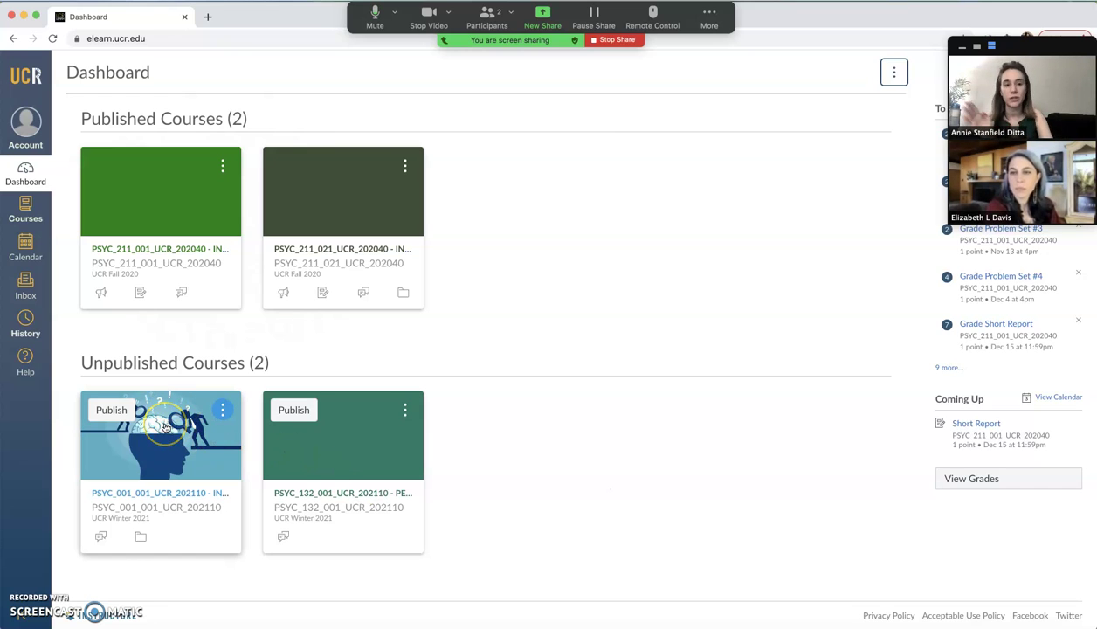
pyautogui.click(165, 459)
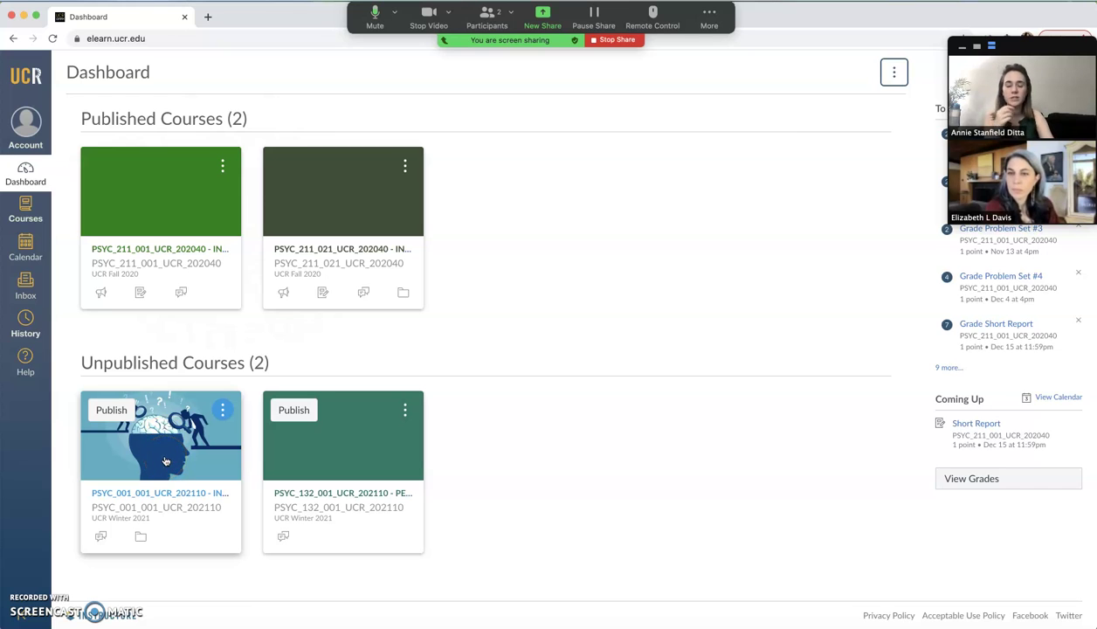
pyautogui.click(202, 456)
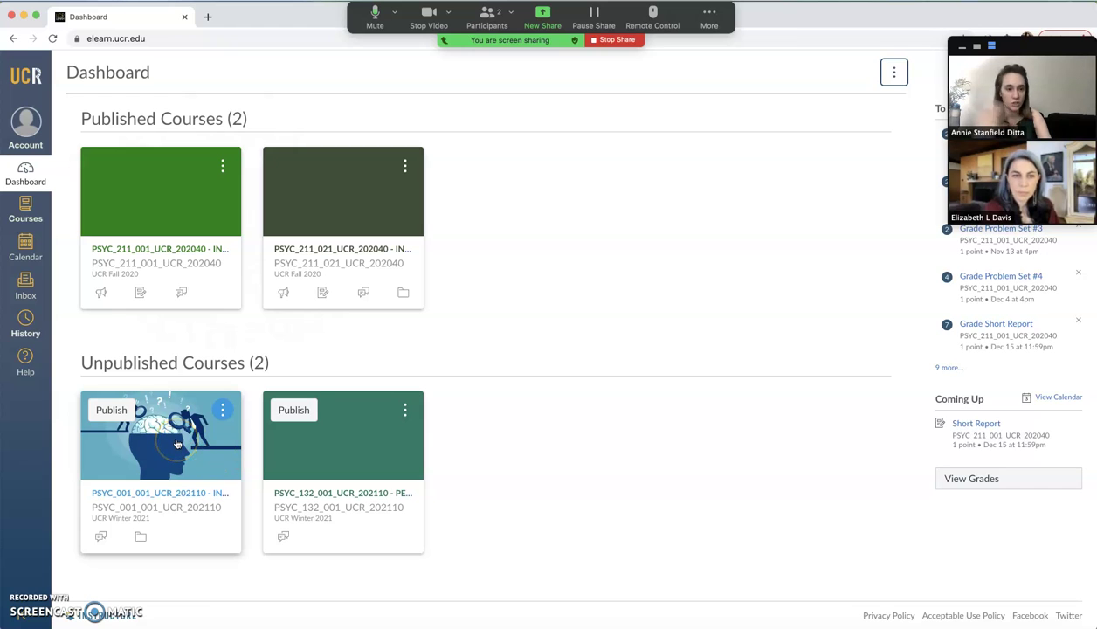
pyautogui.click(176, 447)
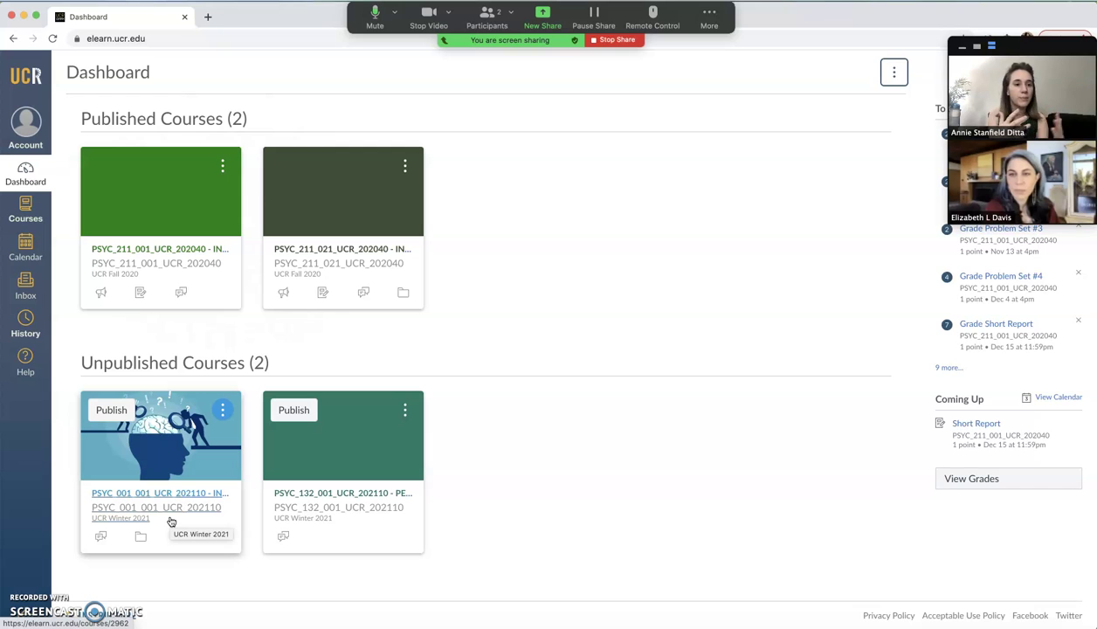
pyautogui.click(214, 535)
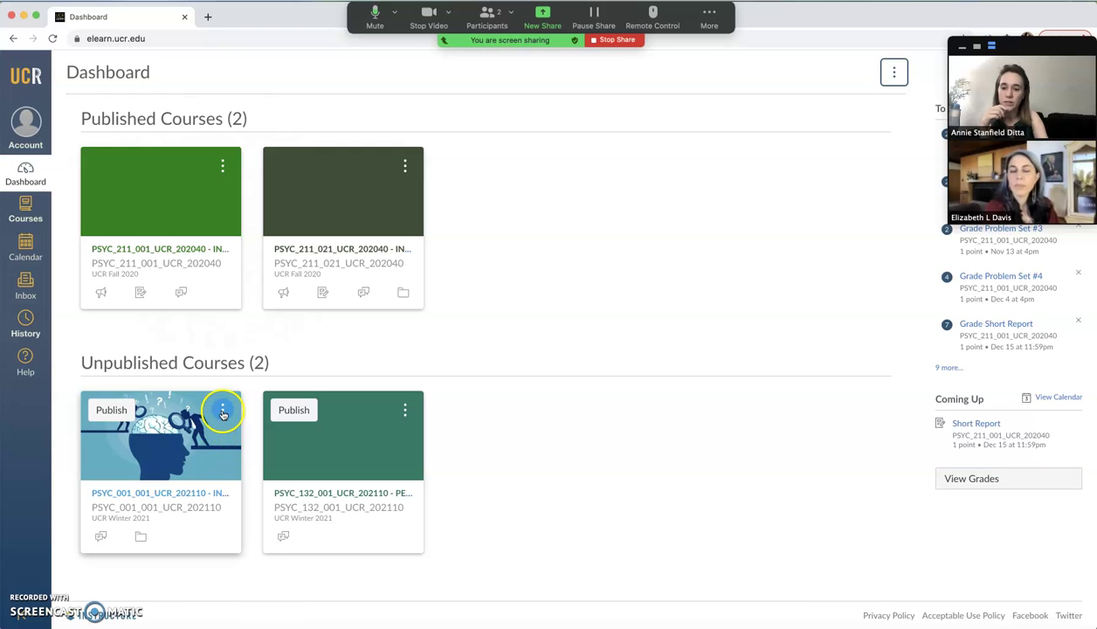
# Give the PSYC_001_001_UCR_202110 course card the nickname "Intro Psych" and apply it
pyautogui.click(222, 411)
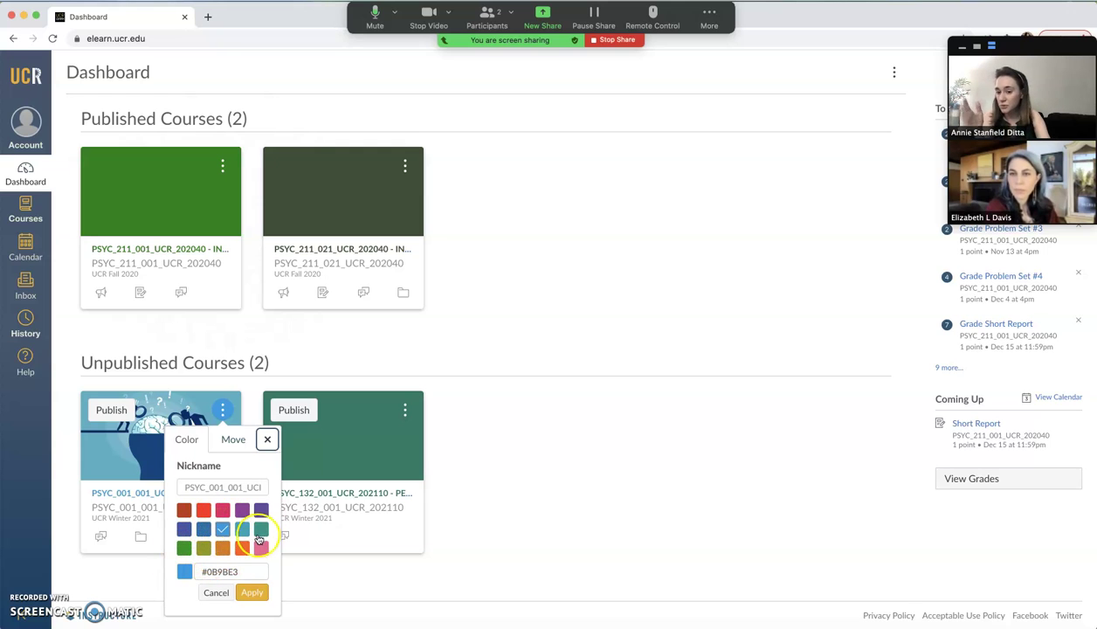
pyautogui.click(242, 488)
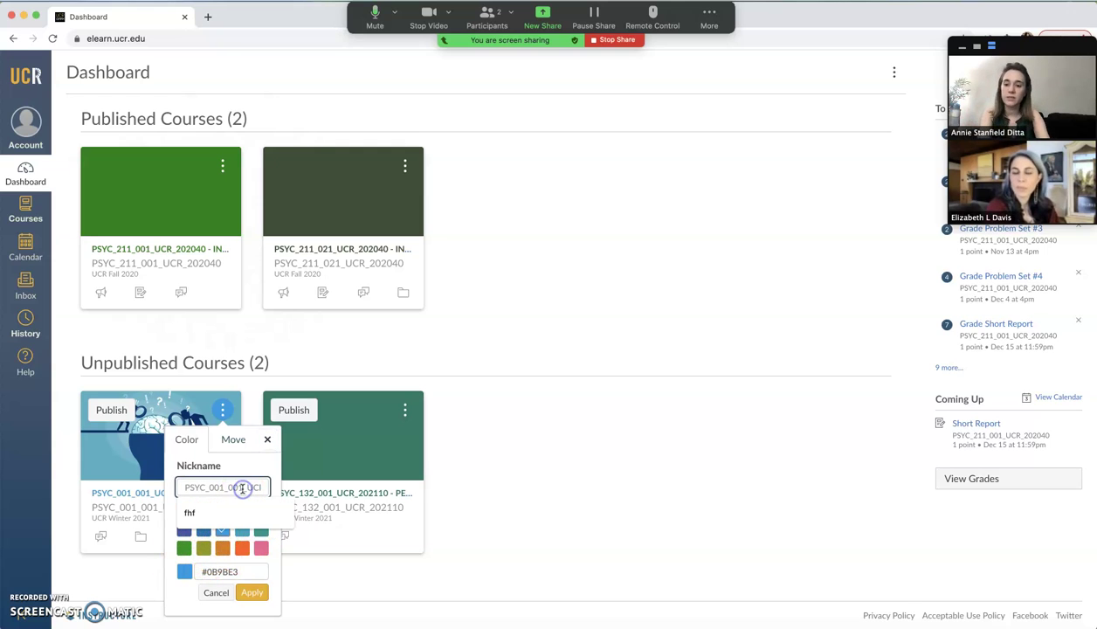
pyautogui.write('Intro Psych')
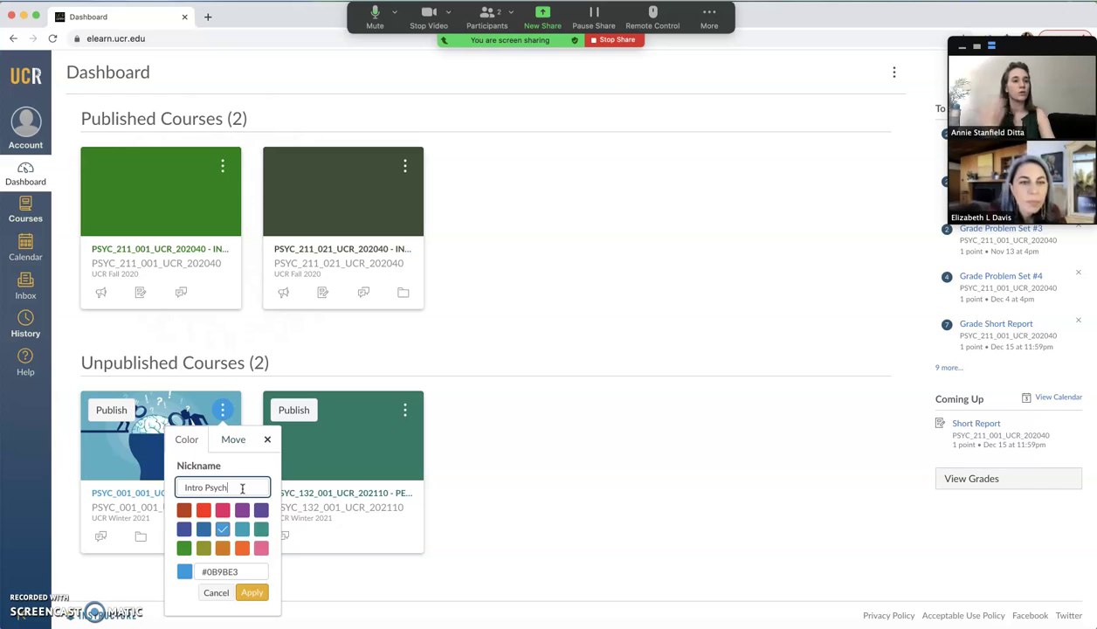
pyautogui.click(247, 574)
pyautogui.click(250, 592)
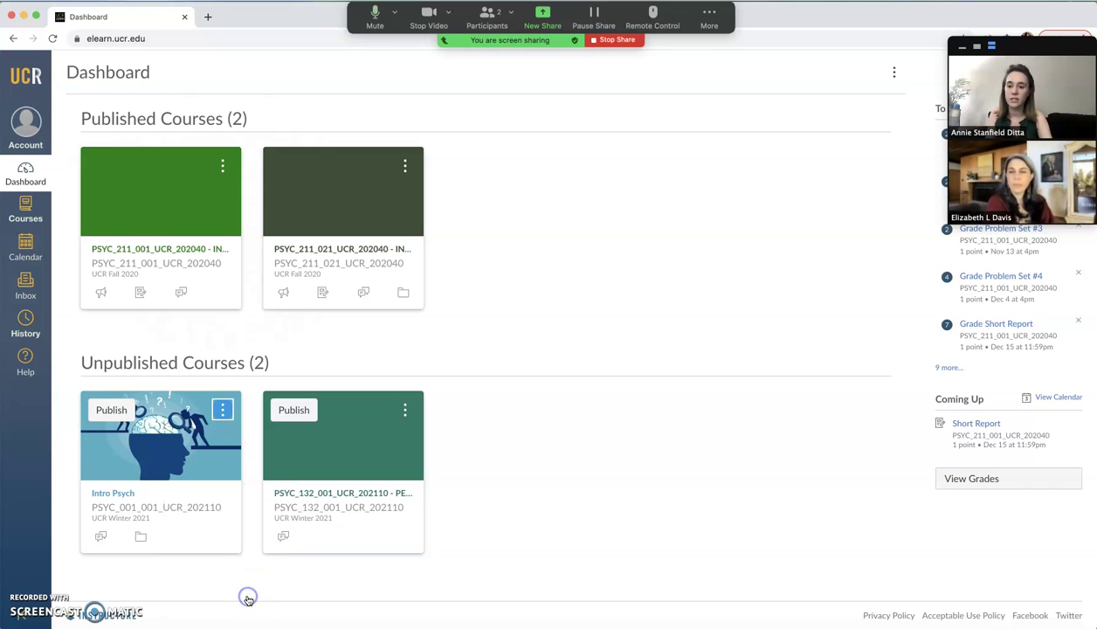